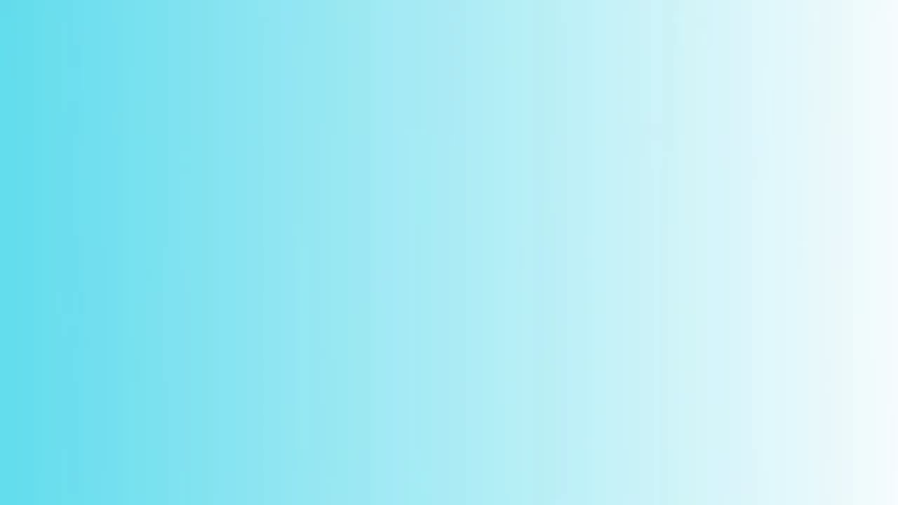
Draw the page-sized background rectangle with a cyan-to-white linear fountain fill.
mouse_move(303, 1)
mouse_down()
mouse_move(478, 106)
mouse_move(493, 138)
mouse_move(468, 139)
mouse_up()
Round the tile's corners, give it a radial cyan-and-white fill, and make it semi-transparent.
key(F10)
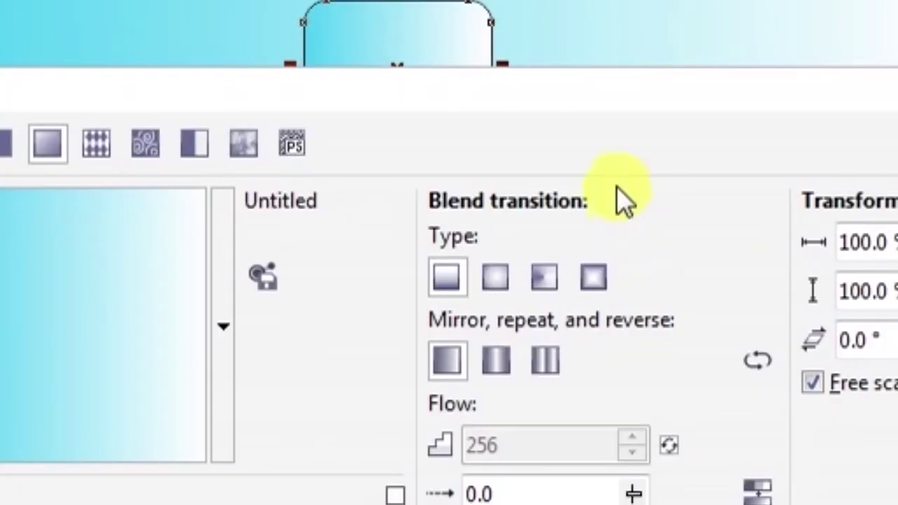
click(495, 276)
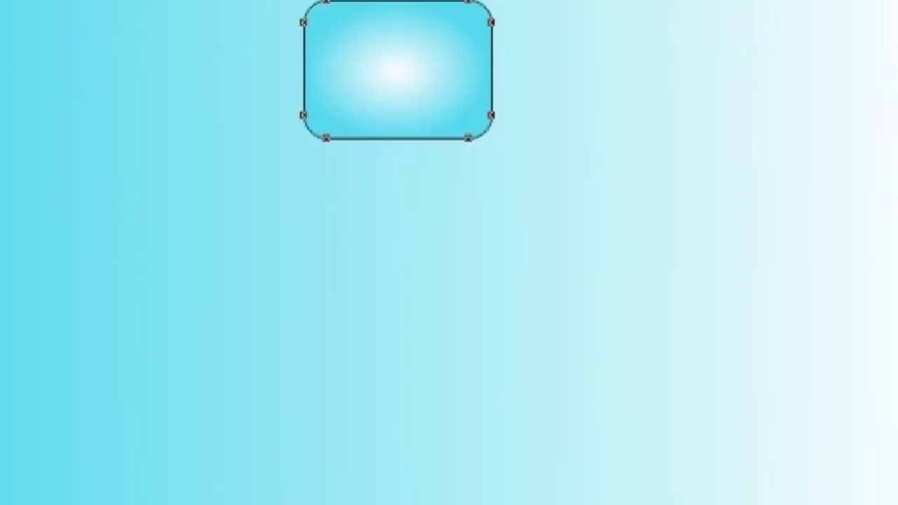
key(space)
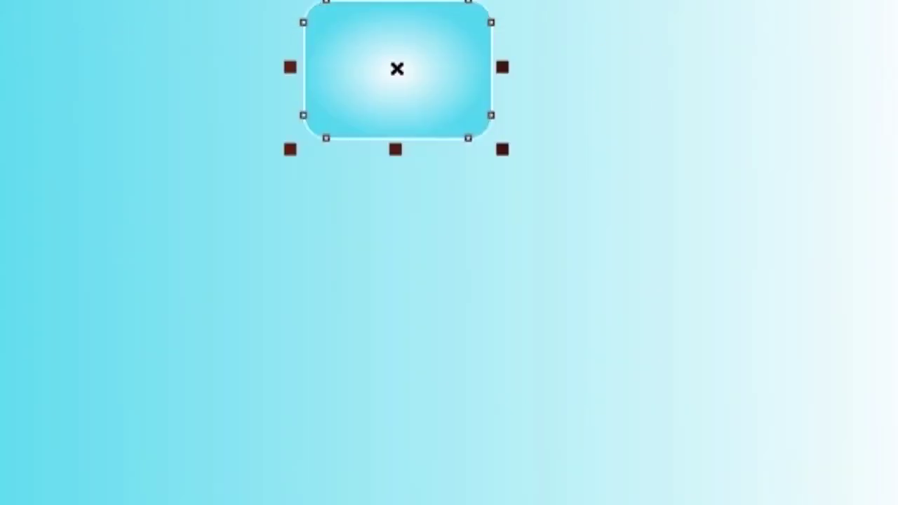
drag(317, 184, 369, 186)
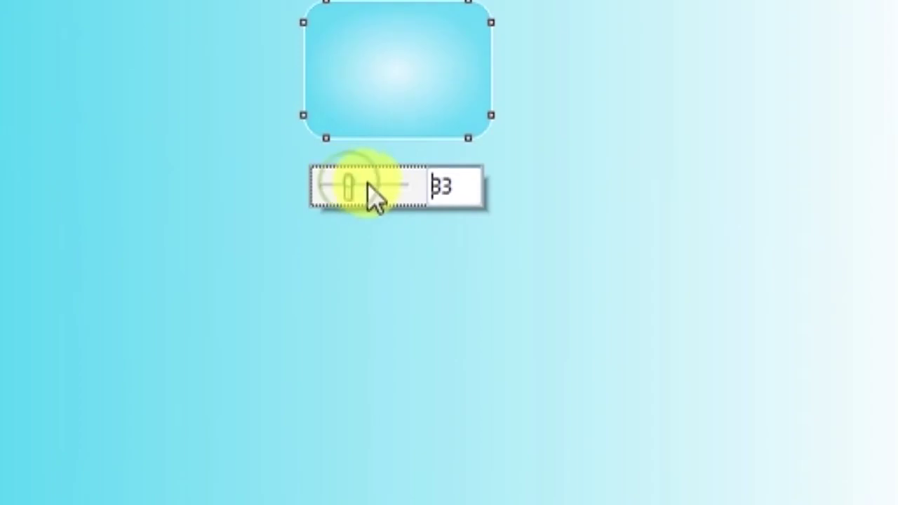
click(435, 44)
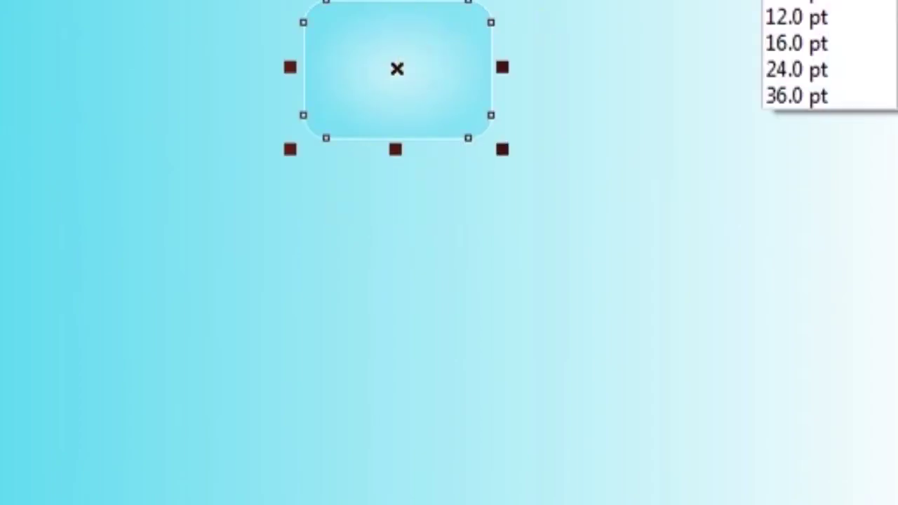
Move the tile to the upper left and duplicate it into a horizontal row.
drag(390, 79, 272, 71)
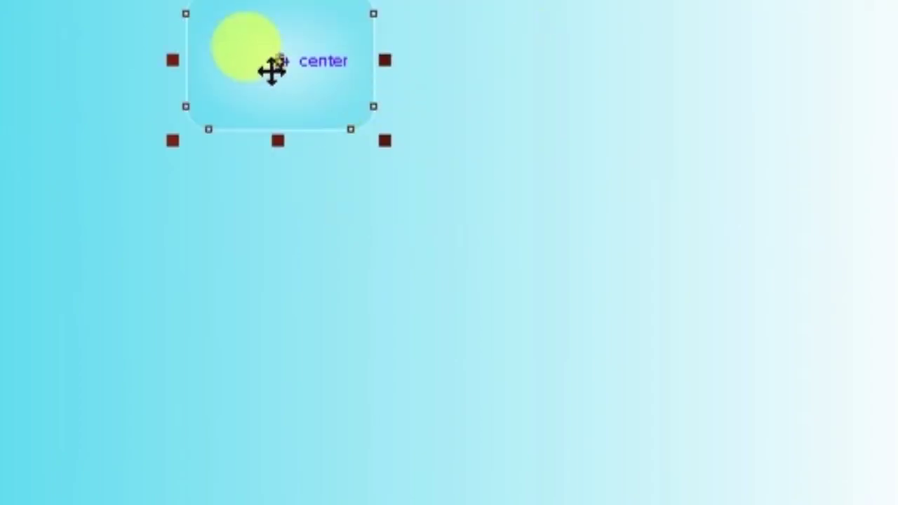
drag(272, 69, 484, 68)
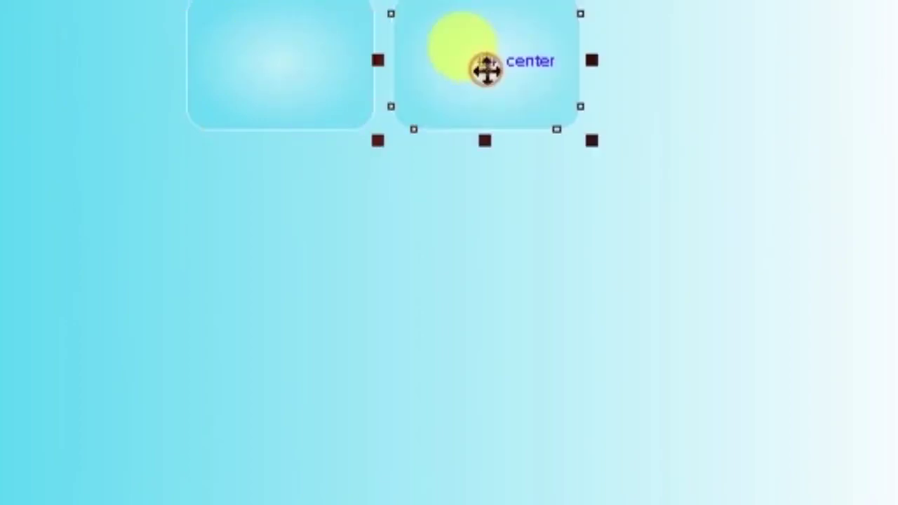
key(ctrl+d)
key(ctrl+d)
Copy the row downward into staggered rows and squeeze the grid narrower horizontally.
drag(895, 4, 391, 137)
mouse_move(336, 77)
mouse_down()
mouse_move(512, 129)
mouse_move(523, 117)
mouse_up()
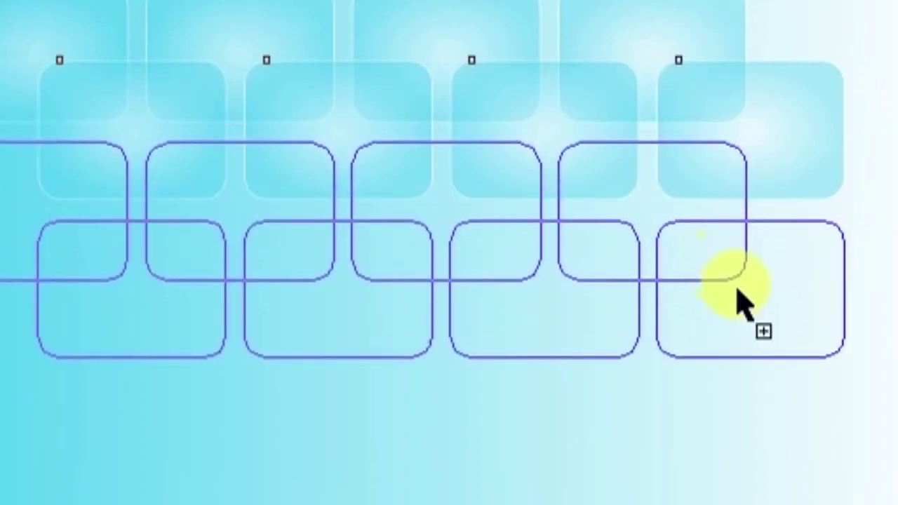
drag(762, 138, 741, 287)
key(ctrl+d)
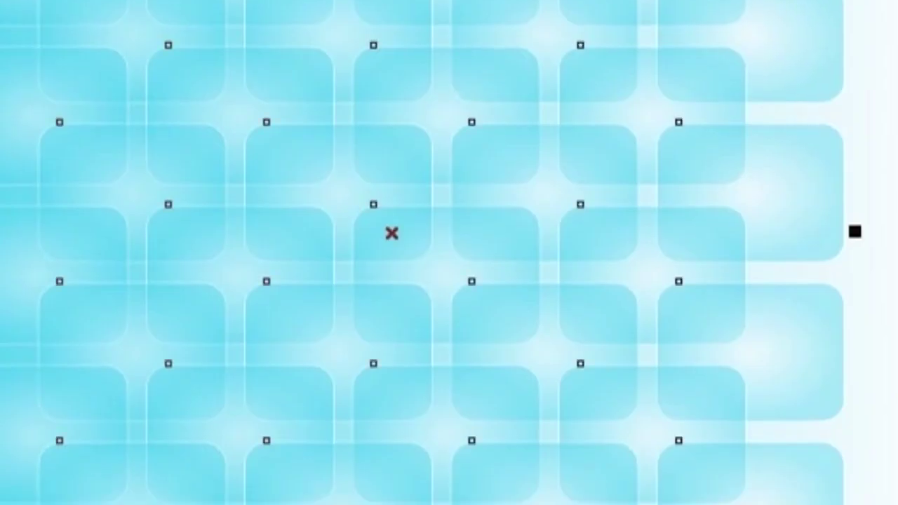
mouse_move(849, 236)
mouse_down()
mouse_move(387, 249)
mouse_move(598, 232)
mouse_up()
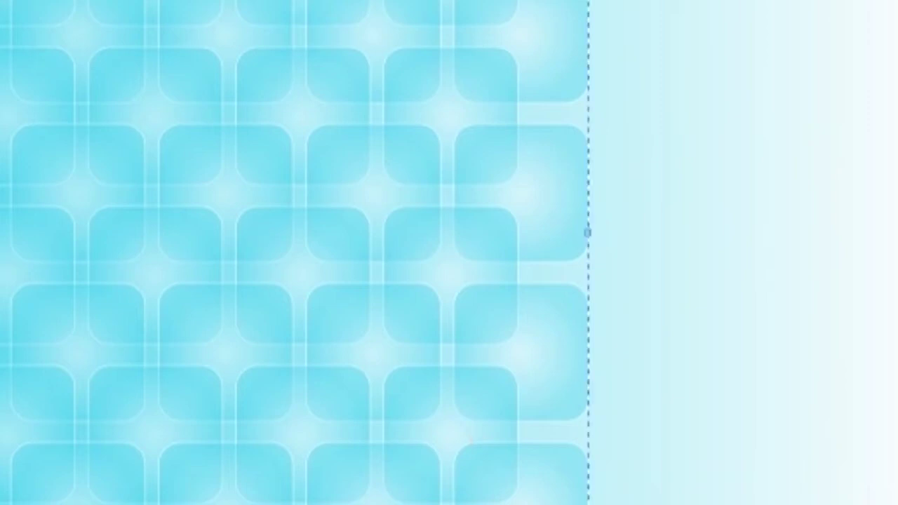
Bend the grid's right-side tiles into a perspective curve with the Envelope tool.
drag(571, 6, 585, 2)
drag(588, 472, 588, 440)
drag(662, 1, 14, 315)
drag(370, 2, 265, 344)
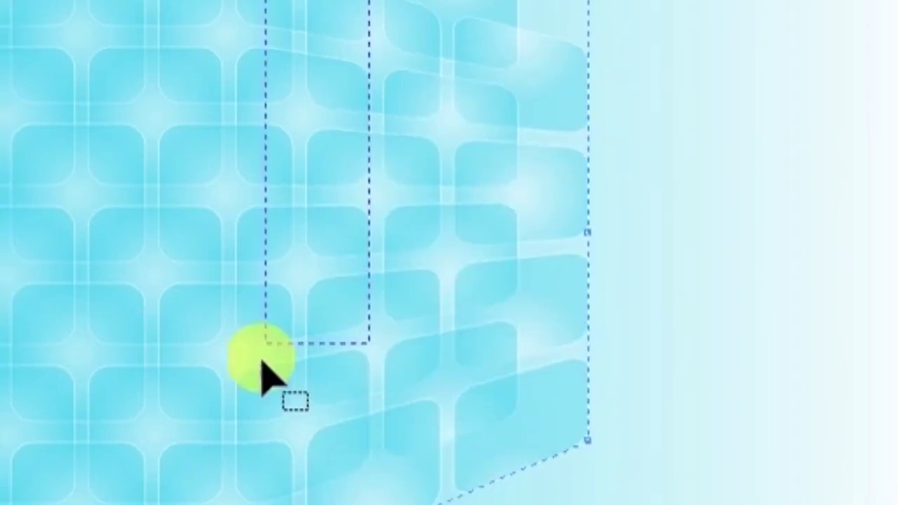
Squeeze the warped grid toward the left, discarding an accidental mirrored copy.
key(space)
drag(595, 224, 354, 225)
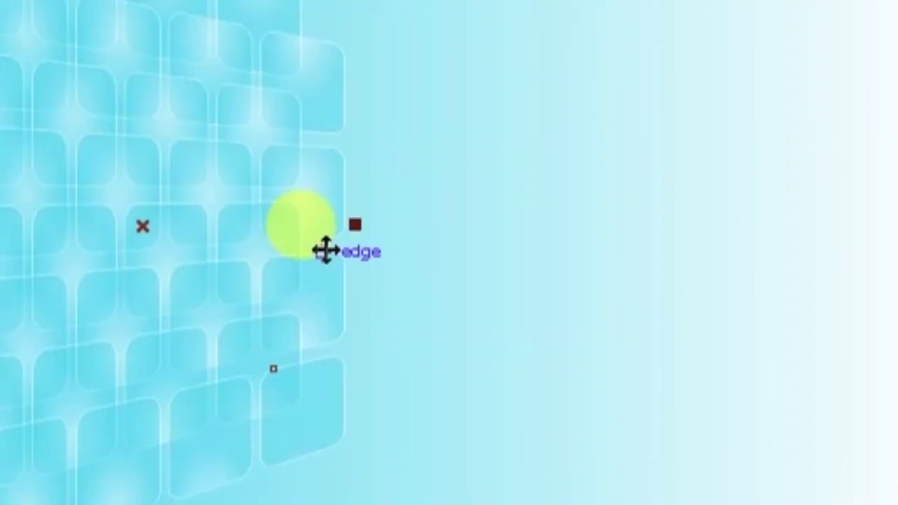
drag(355, 321, 416, 344)
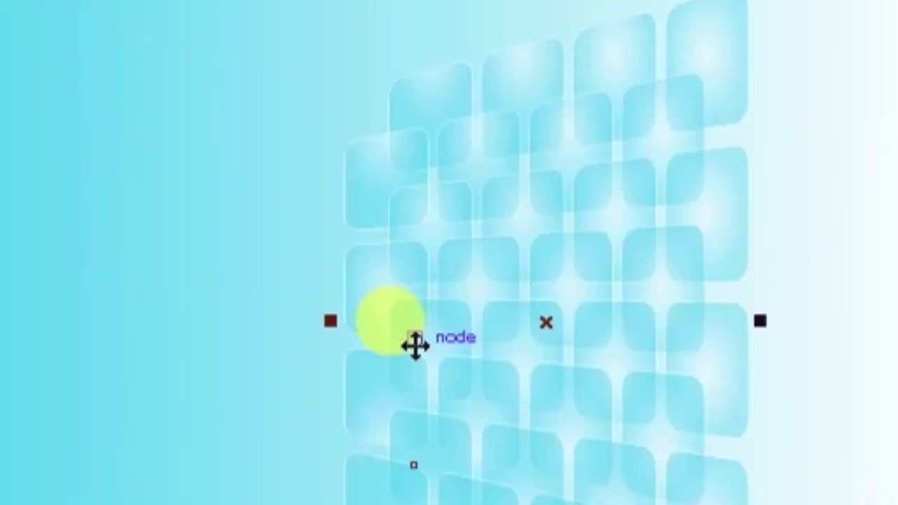
key(Escape)
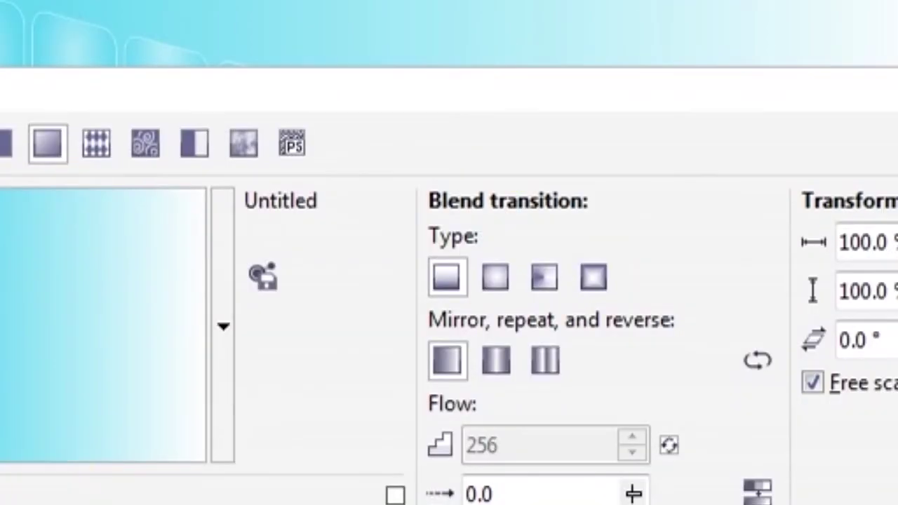
Lighten the gradient's cyan start colour and shift the midpoint left to reach white sooner.
drag(140, 374, 35, 327)
click(414, 494)
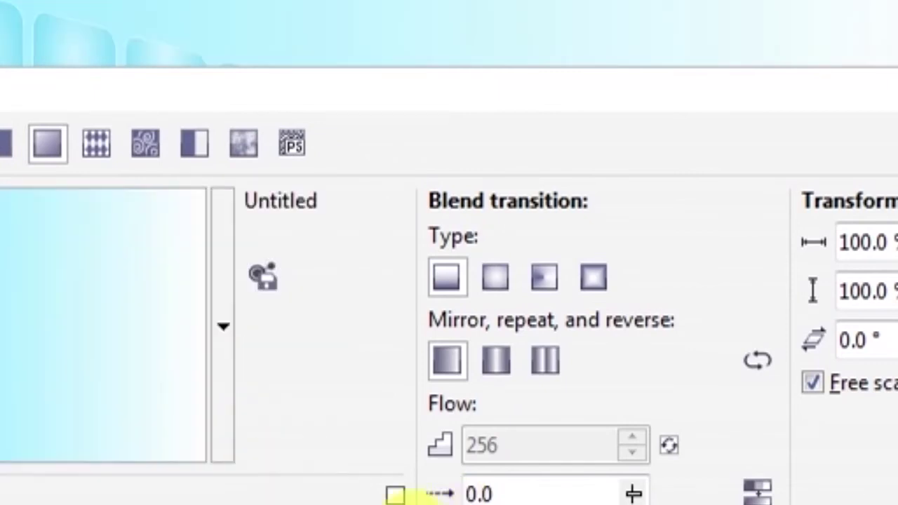
drag(336, 495, 190, 494)
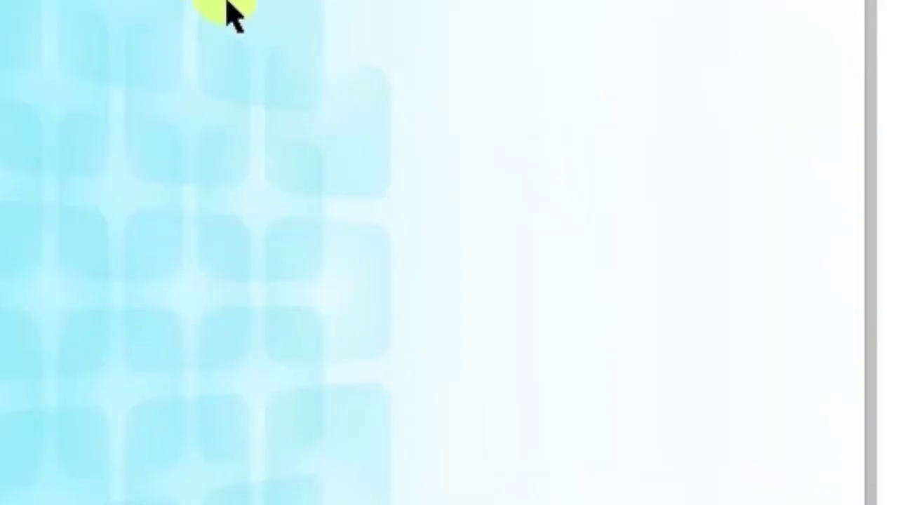
Give the tile grid a linear transparency, pulling its handle left so tiles fade out rightward.
click(263, 28)
right_click(263, 28)
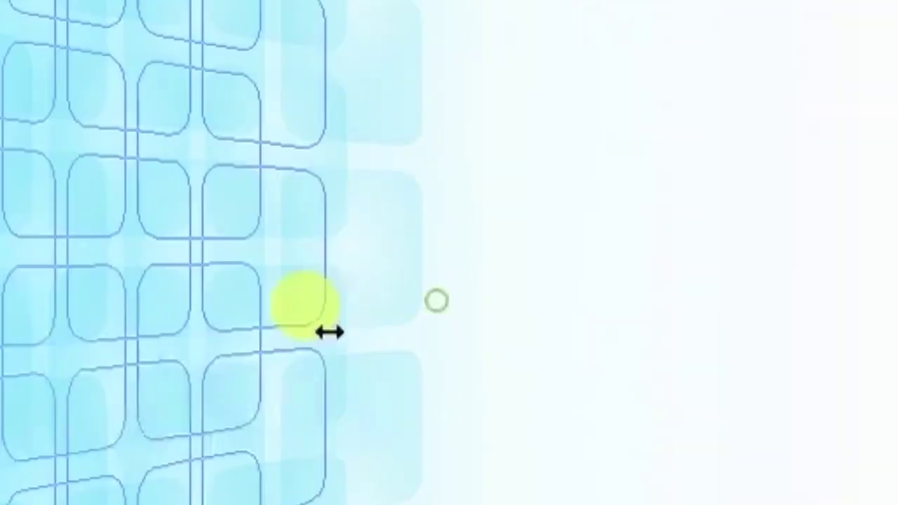
click(222, 257)
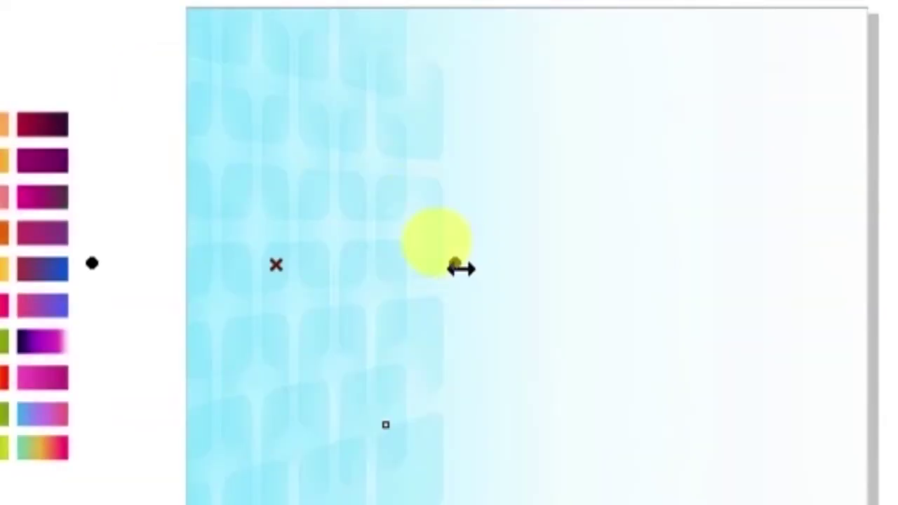
drag(456, 264, 381, 302)
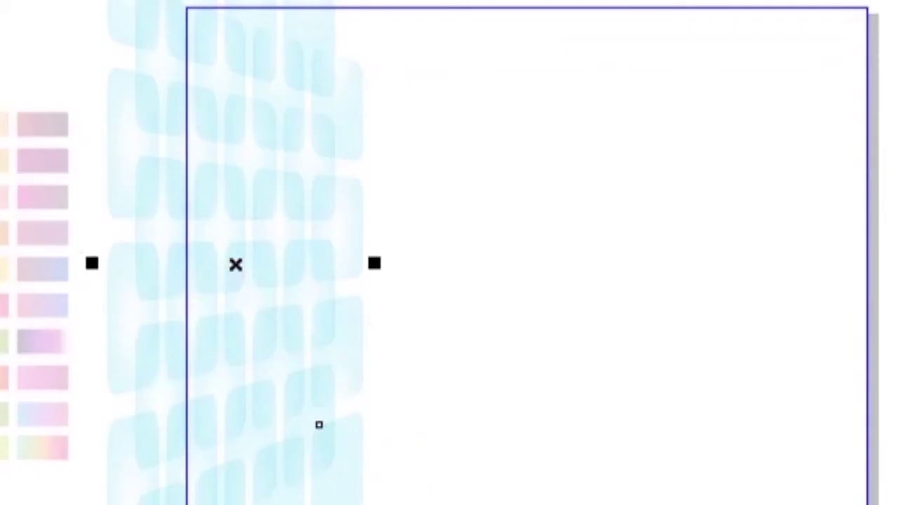
Redo the tiles' linear transparency so the left tiles stay opaque and fade quickly rightward.
click(191, 330)
click(465, 295)
drag(465, 295, 332, 249)
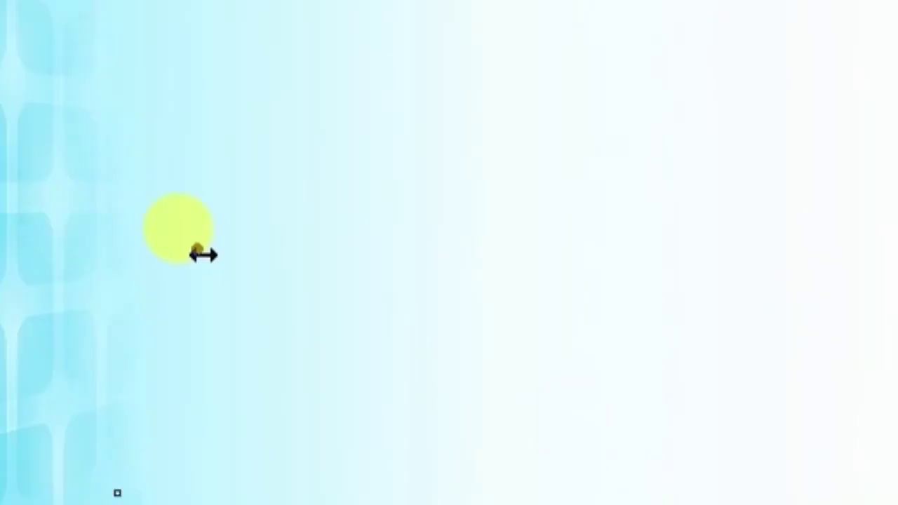
mouse_move(196, 249)
mouse_down()
mouse_move(315, 253)
mouse_move(288, 266)
mouse_up()
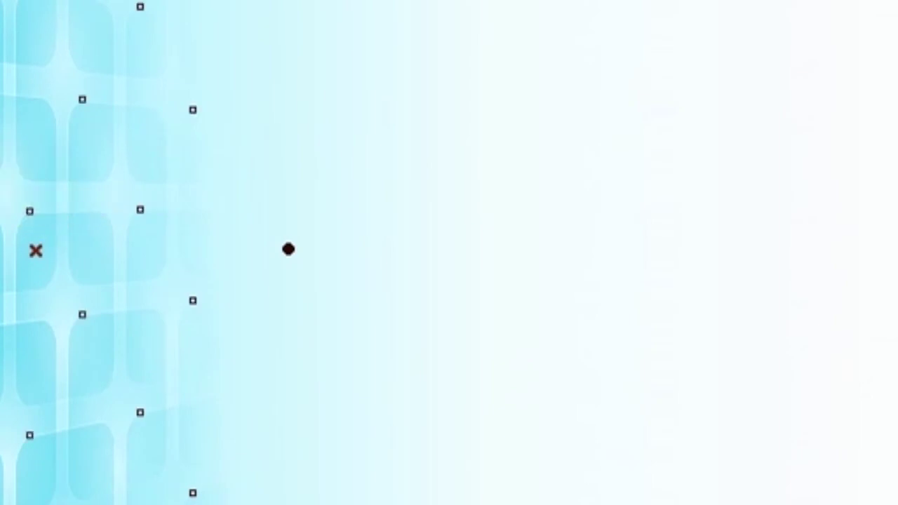
key(Escape)
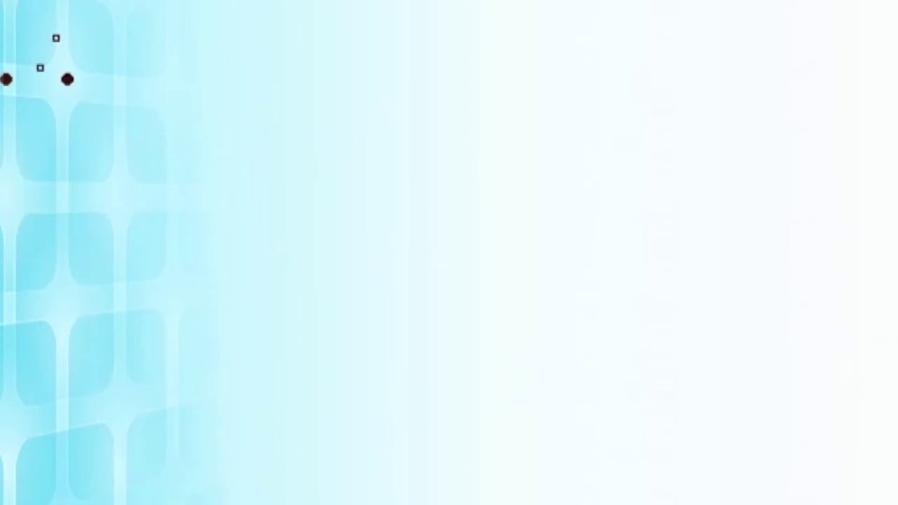
drag(66, 78, 220, 226)
click(80, 240)
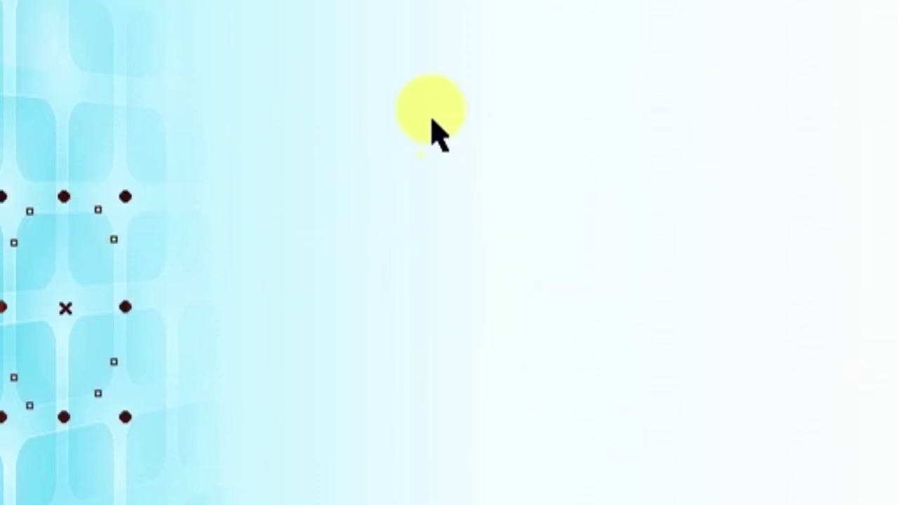